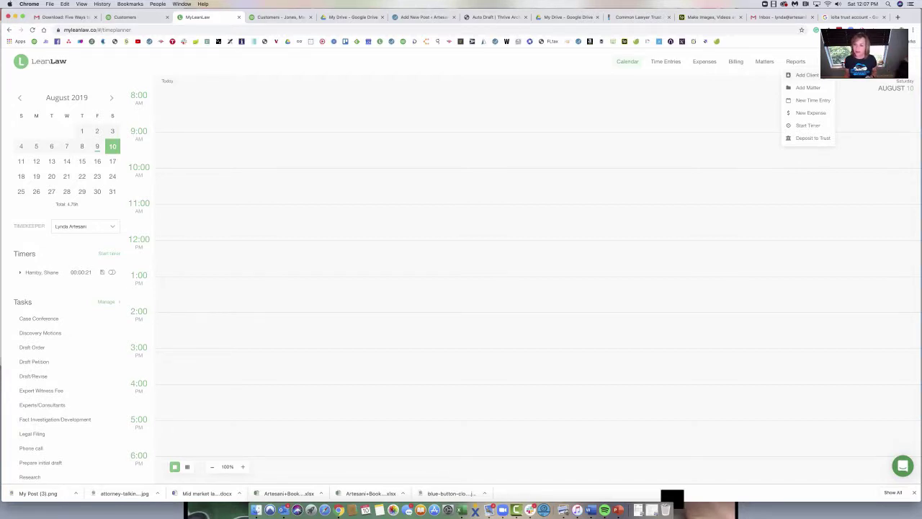
Step: Begin a new client record and fill in the client's first and last name
{"action": "left_click", "coordinate": [807, 75]}
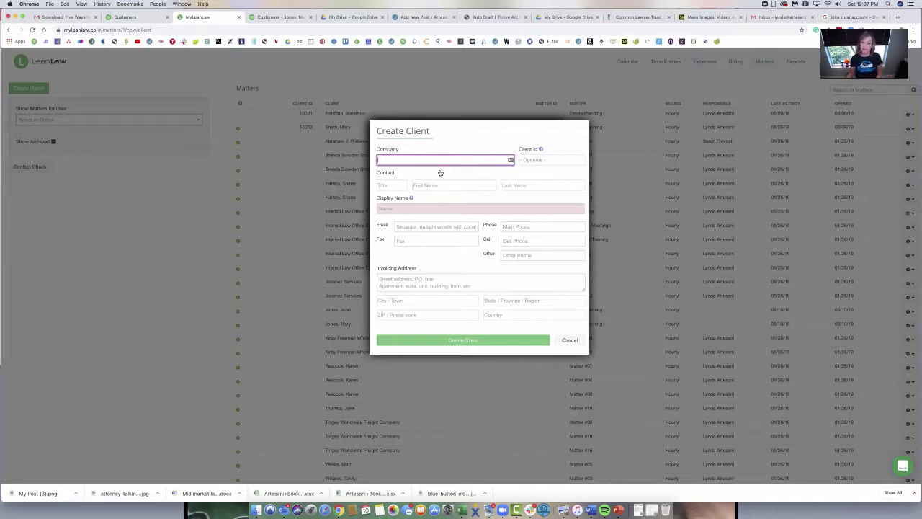
{"action": "left_click", "coordinate": [435, 185]}
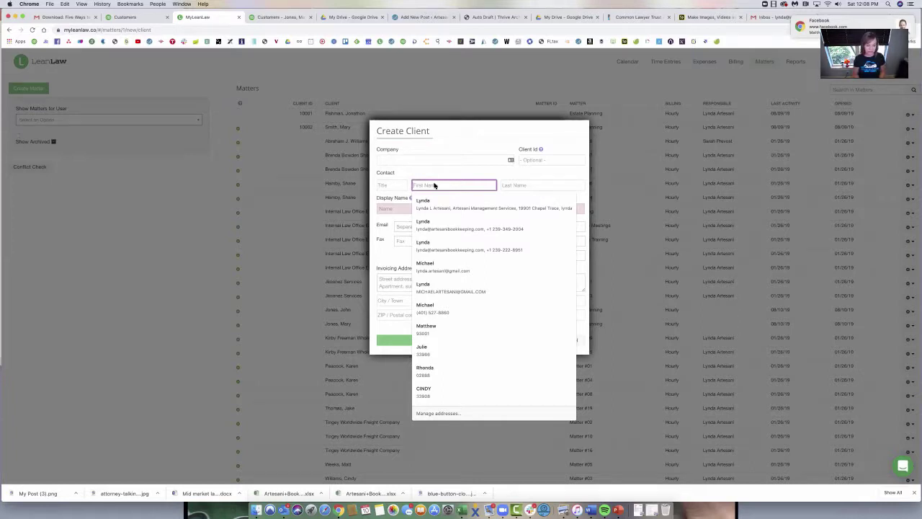
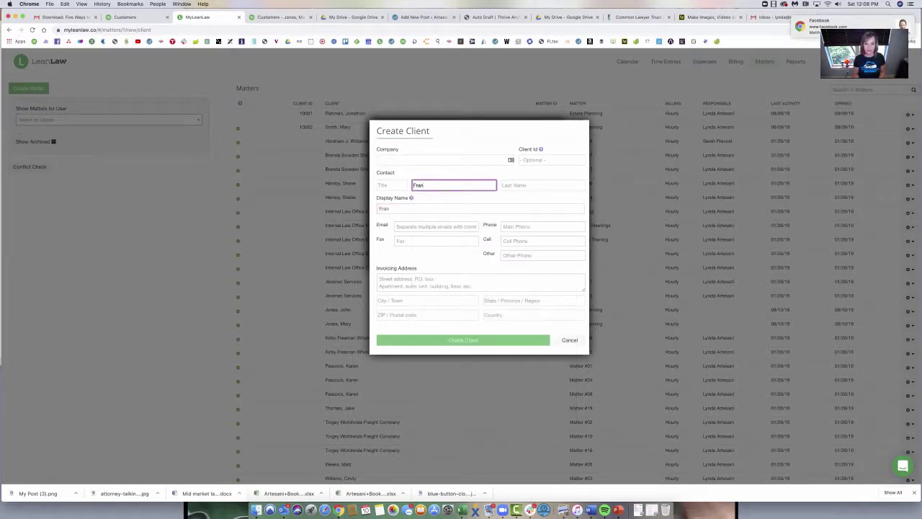
{"action": "key", "text": "Tab"}
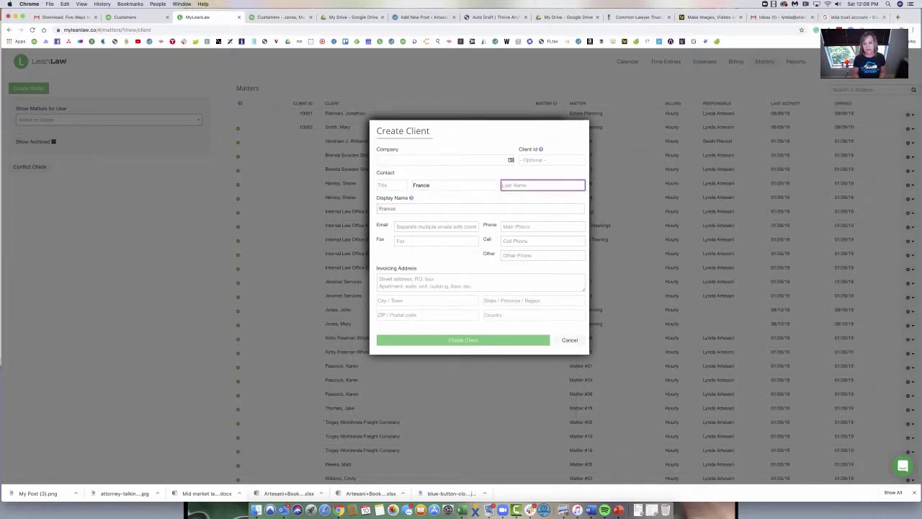
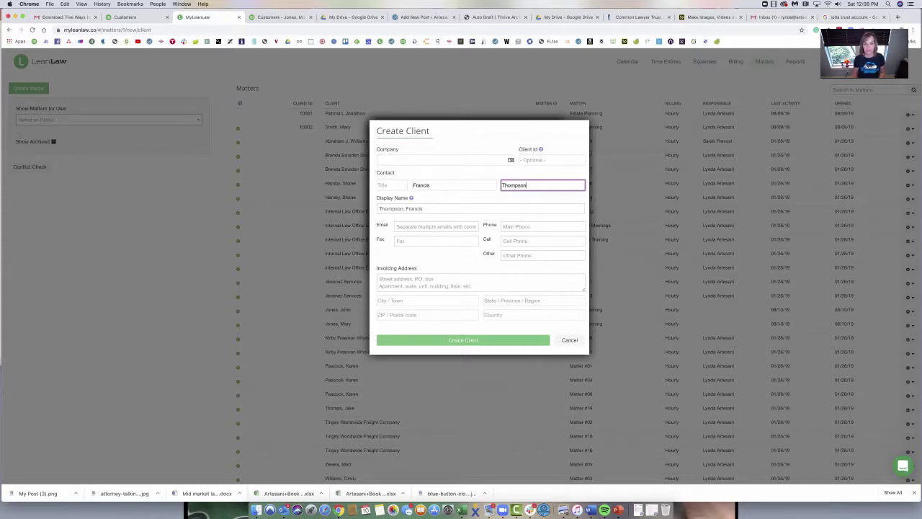
{"action": "key", "text": "Tab"}
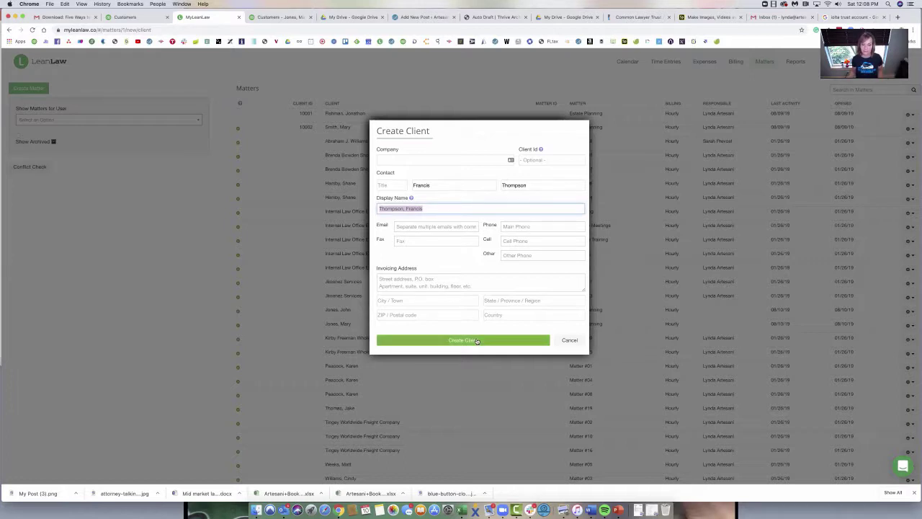
Step: Save the new client and name its first matter 'Estate Planning'
{"action": "left_click", "coordinate": [476, 341]}
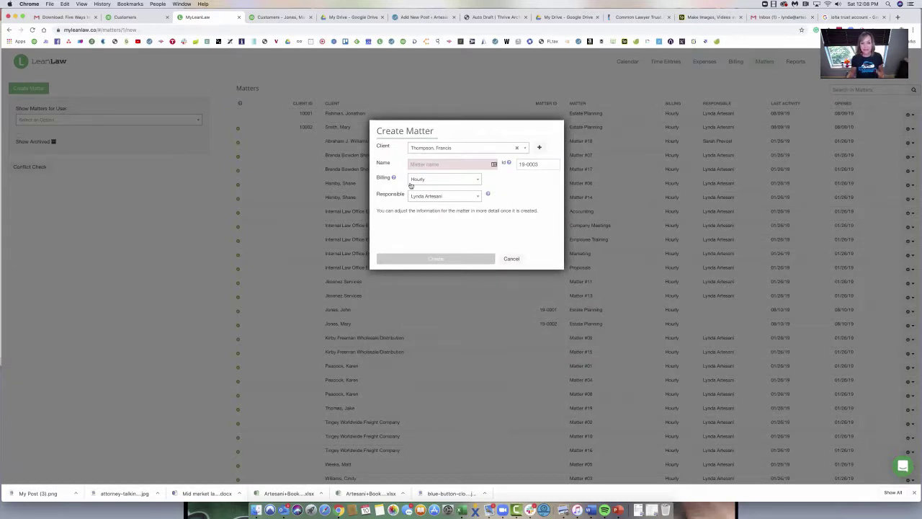
{"action": "left_click", "coordinate": [418, 163]}
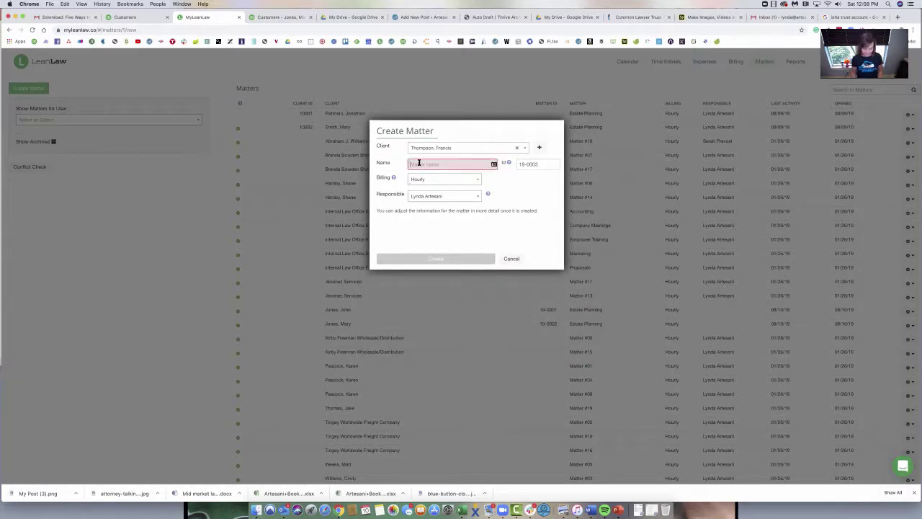
{"action": "type", "text": "Estate"}
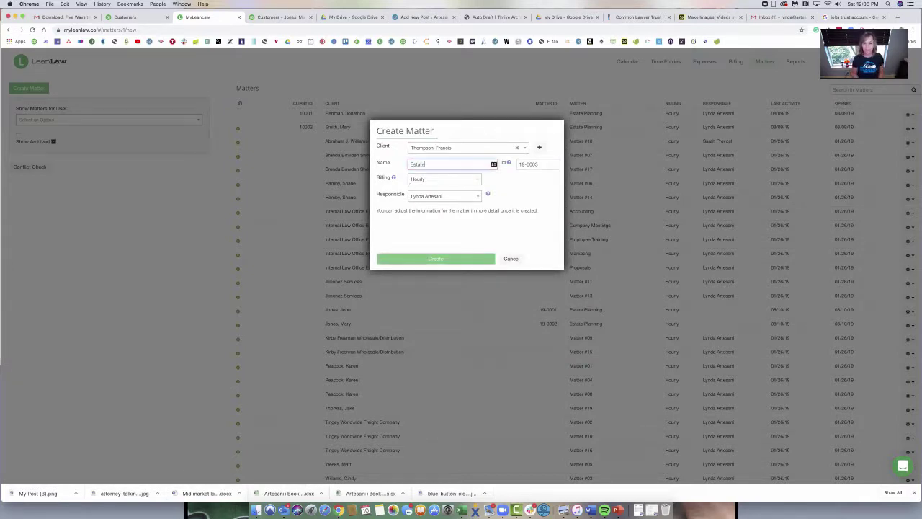
{"action": "type", "text": " Planning"}
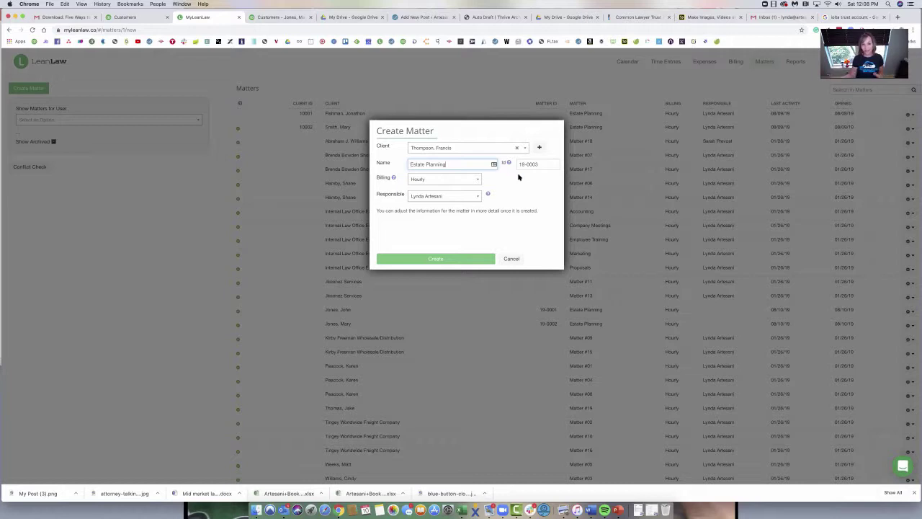
Step: Create the Estate Planning matter and choose Matter Billing in its QuickBooks settings
{"action": "left_click", "coordinate": [460, 258]}
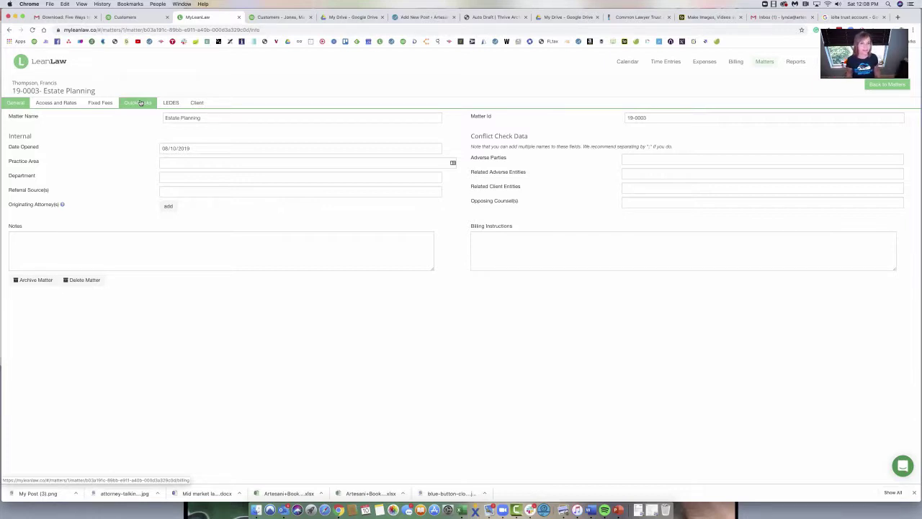
{"action": "left_click", "coordinate": [141, 102]}
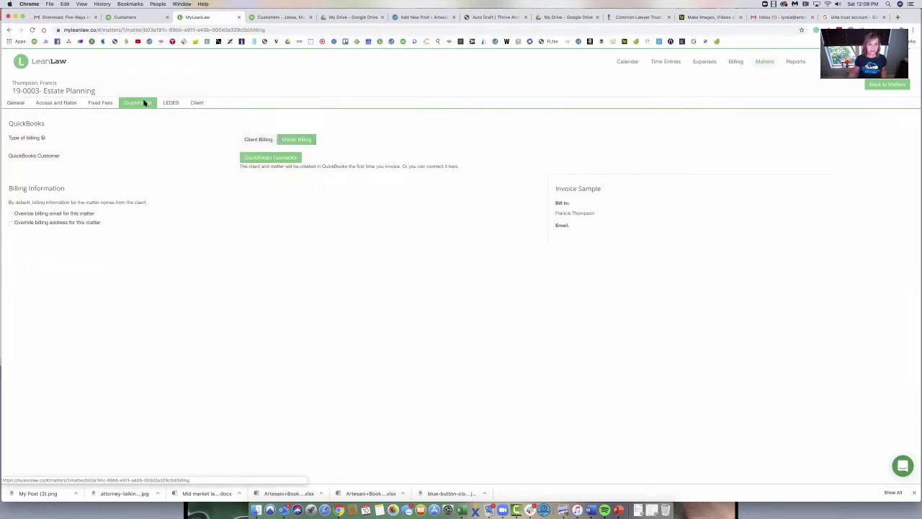
{"action": "left_click", "coordinate": [306, 140]}
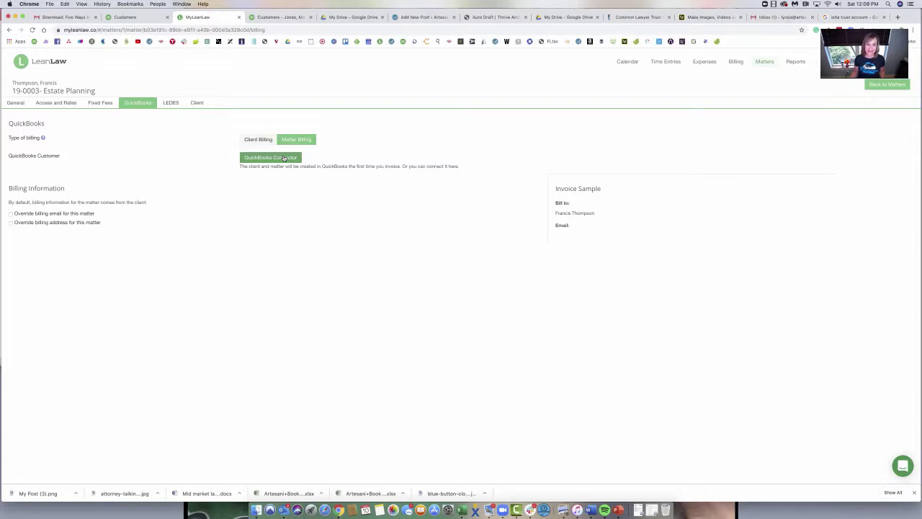
Step: Link the matter to a new QuickBooks customer and new sub-customer 19-0003- Estate Planning
{"action": "left_click", "coordinate": [284, 157]}
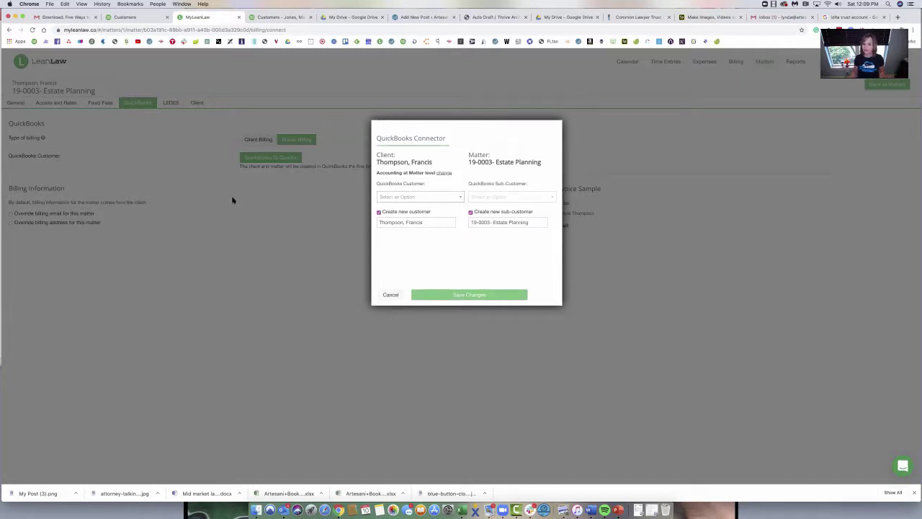
{"action": "left_click", "coordinate": [455, 295]}
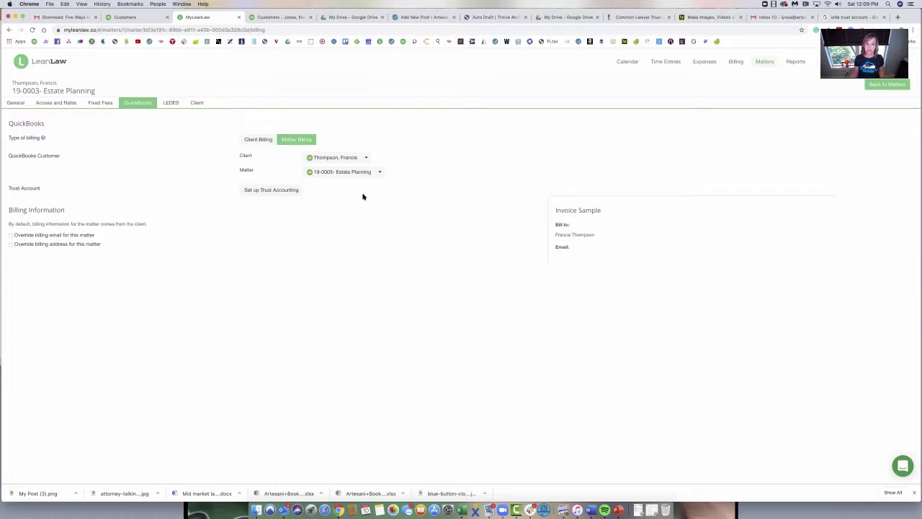
Step: Check the QuickBooks customer list for the 19-0003- Estate Planning sub-customer, then return to LeanLaw
{"action": "left_click", "coordinate": [127, 16]}
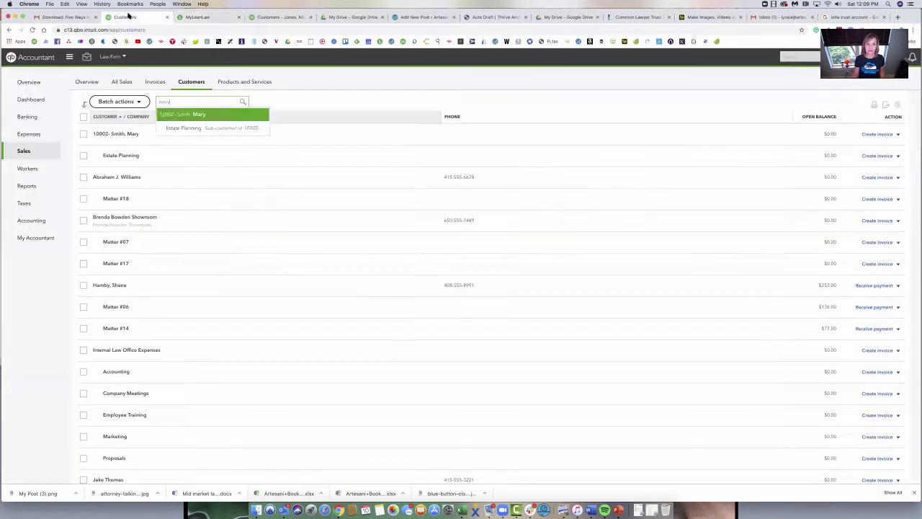
{"action": "left_click", "coordinate": [216, 16]}
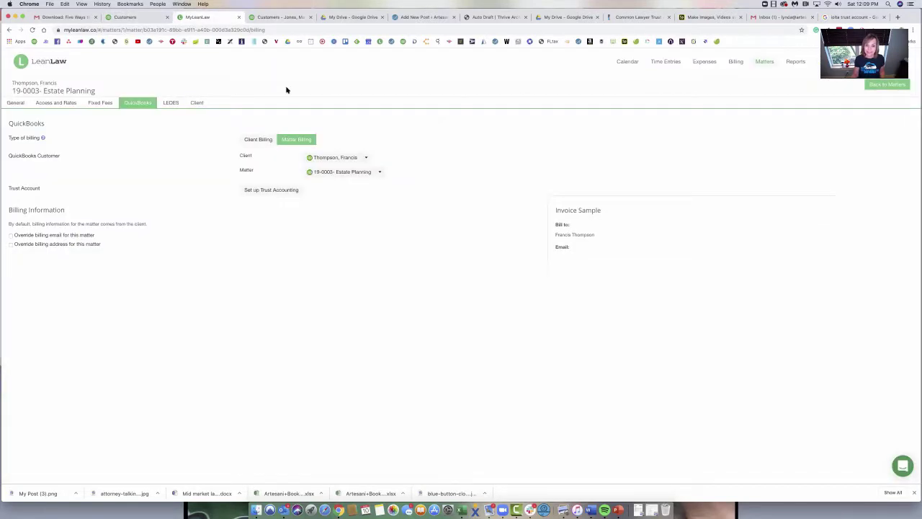
{"action": "left_click", "coordinate": [366, 158]}
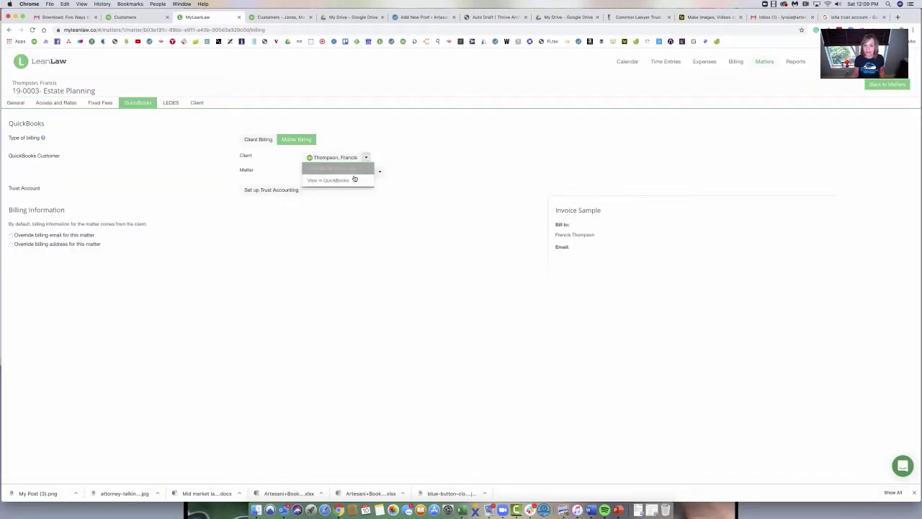
{"action": "left_click", "coordinate": [352, 179]}
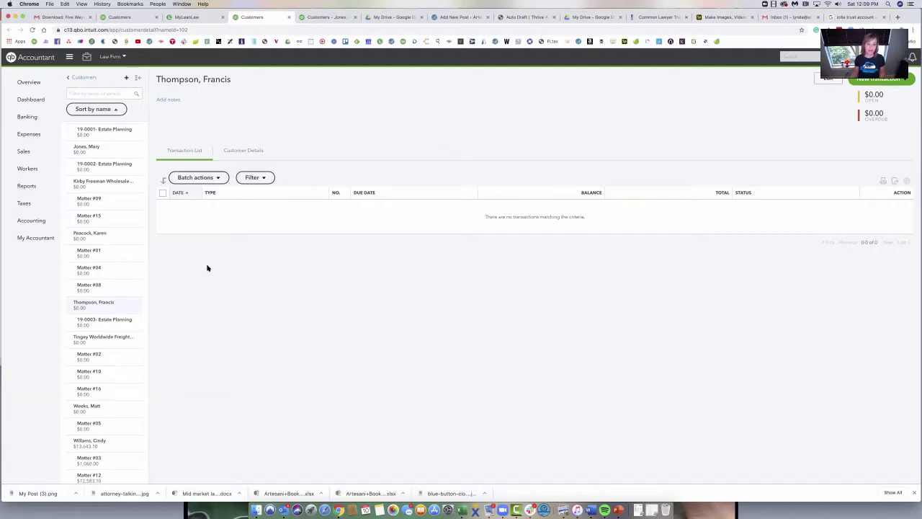
{"action": "scroll", "coordinate": [100, 324], "scroll_direction": "up", "scroll_amount": 1}
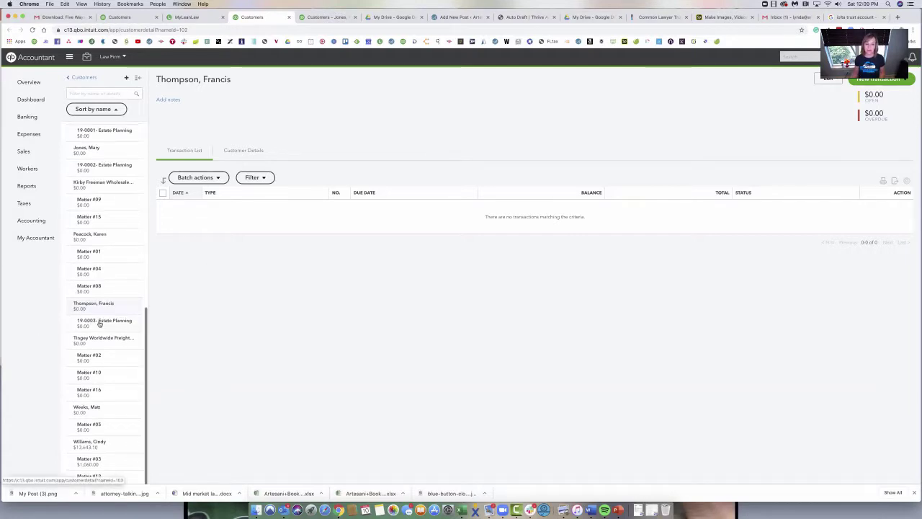
{"action": "scroll", "coordinate": [99, 325], "scroll_direction": "down", "scroll_amount": 1}
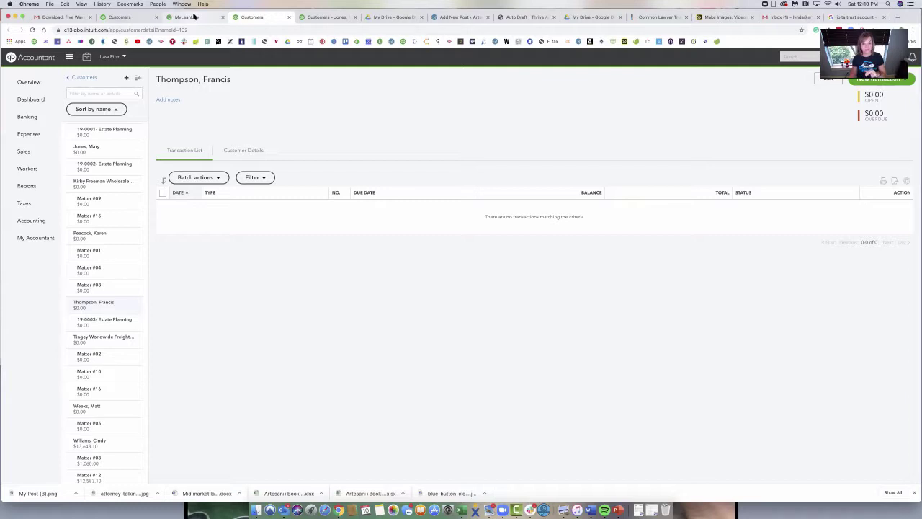
{"action": "left_click", "coordinate": [181, 17]}
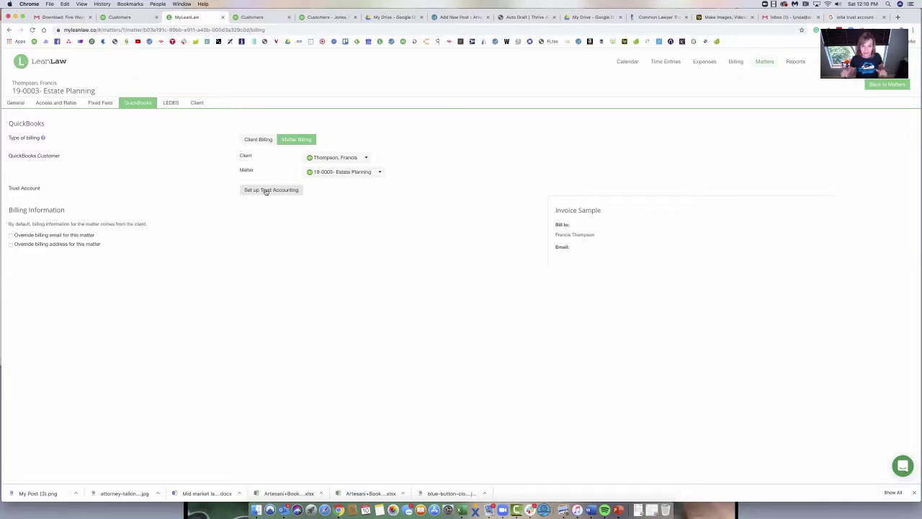
Step: Create trust accounts for both the client and the Estate Planning matter
{"action": "left_click", "coordinate": [265, 190]}
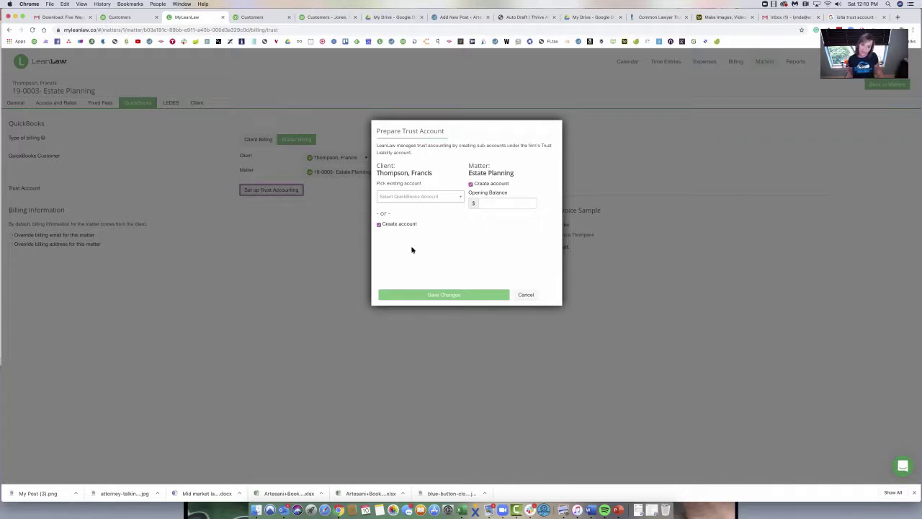
{"action": "left_click", "coordinate": [411, 295]}
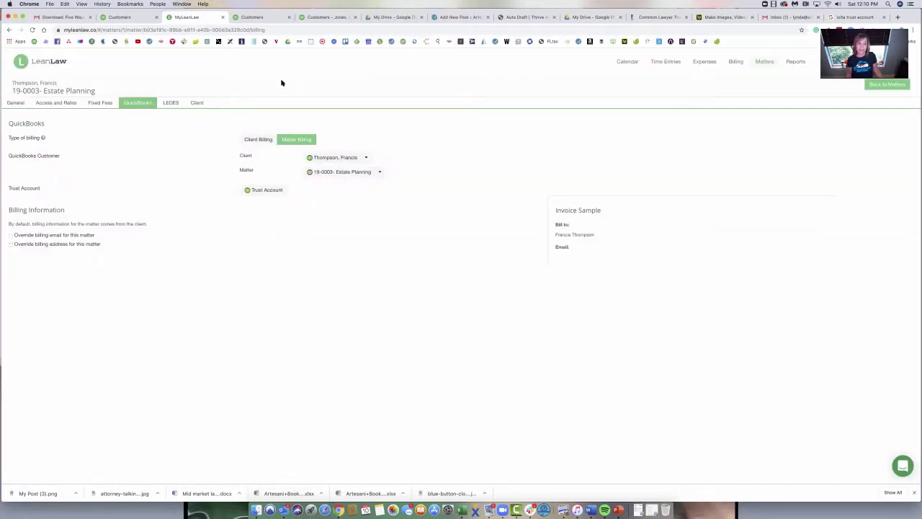
Step: Reload QuickBooks and filter the Chart of Accounts by the client's surname
{"action": "left_click", "coordinate": [119, 17]}
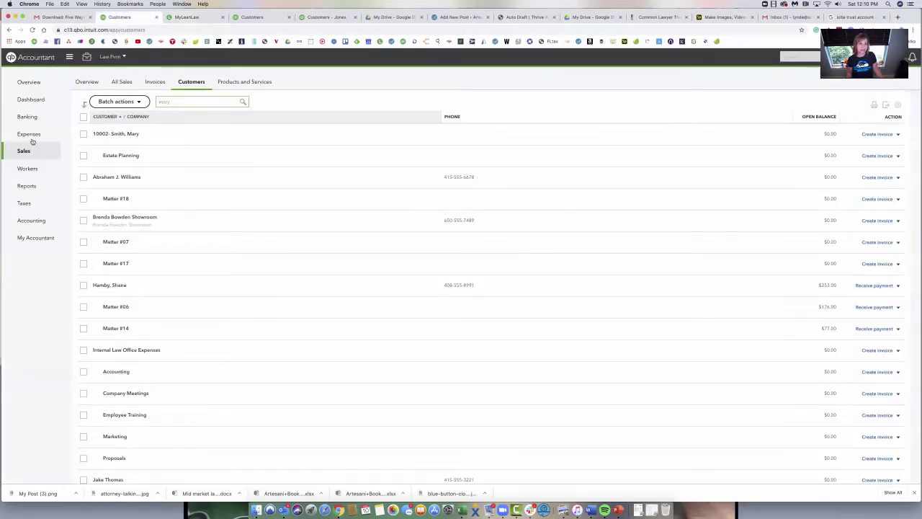
{"action": "left_click", "coordinate": [33, 31]}
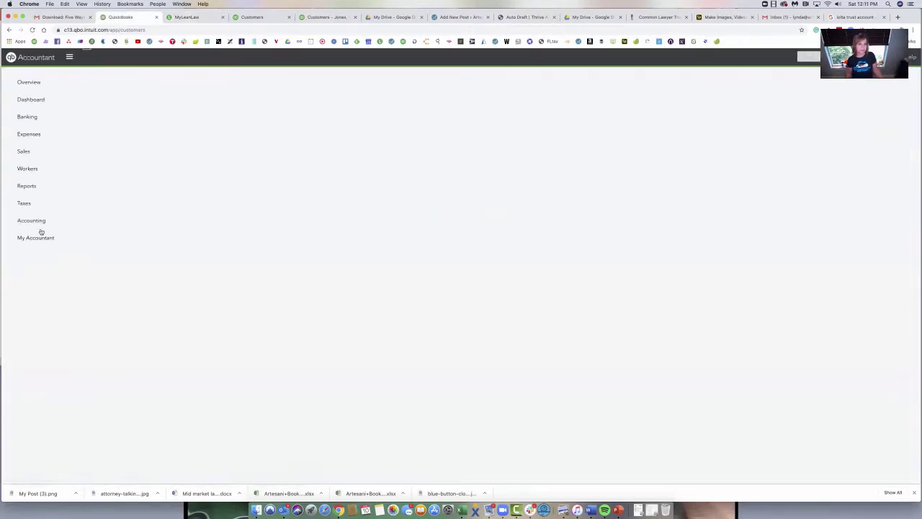
{"action": "mouse_move", "coordinate": [31, 220]}
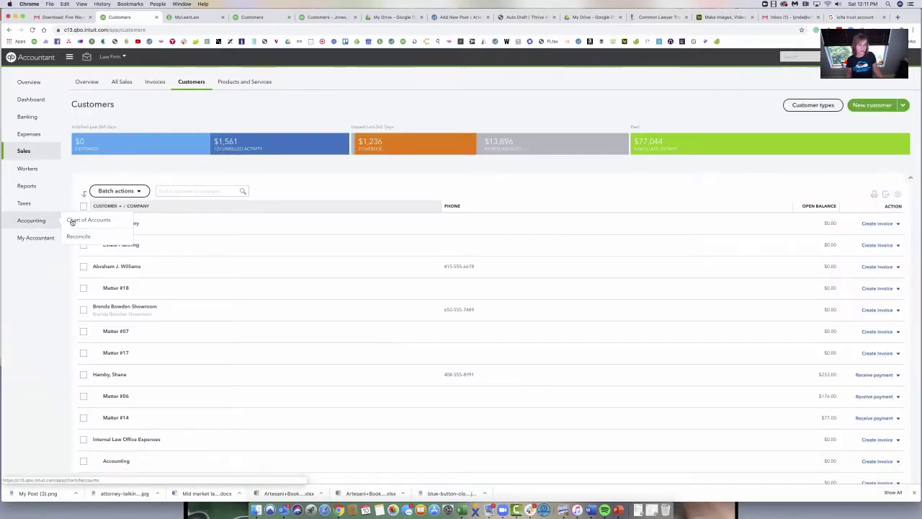
{"action": "left_click", "coordinate": [75, 220]}
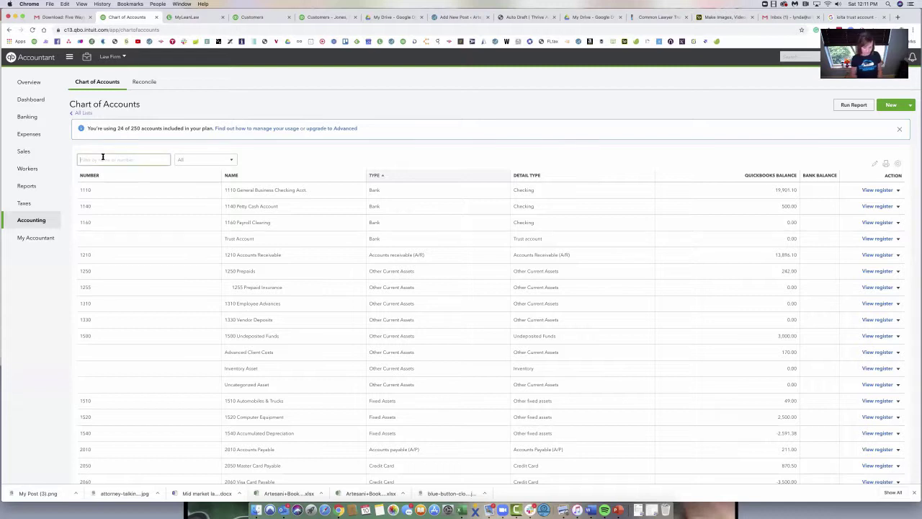
{"action": "left_click", "coordinate": [102, 156]}
{"action": "type", "text": "thomps"}
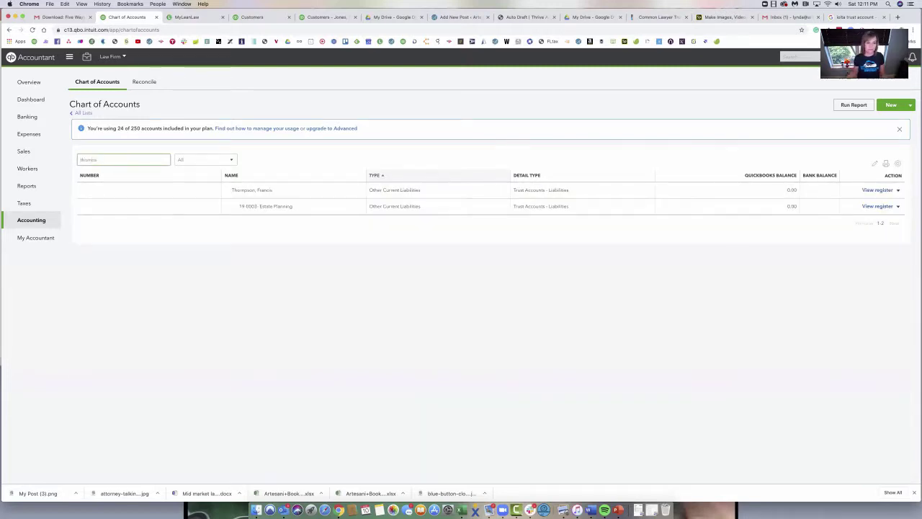